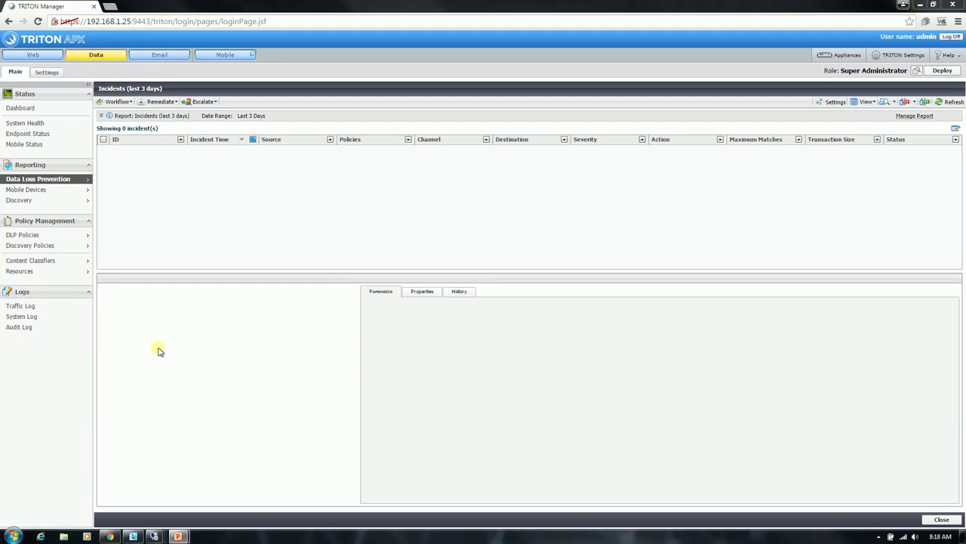
Step: Reload the console and open the Incidents (last 3 days) report for Data Loss Prevention
click(27, 442)
key(F5)
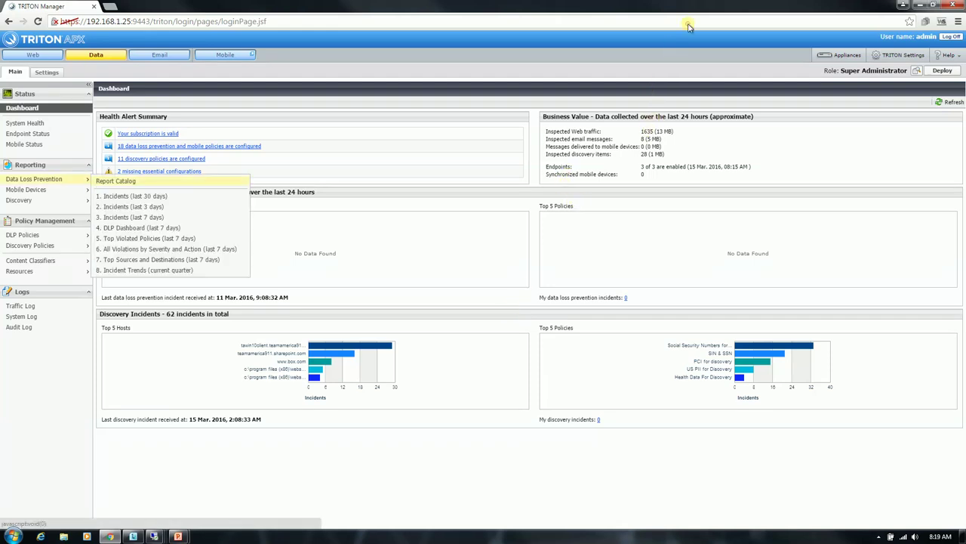
click(133, 206)
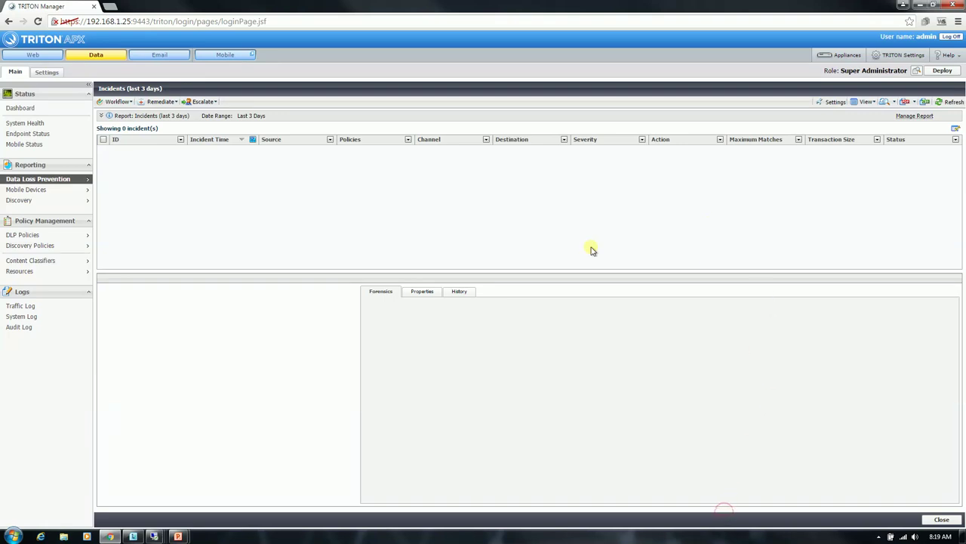
click(171, 159)
click(423, 289)
Step: Switch to the remote desktop session at 192.168.1.18 and view the desktop images x-ray001 (1) and HIPAA Image, closing the viewer when done
key(alt+Tab)
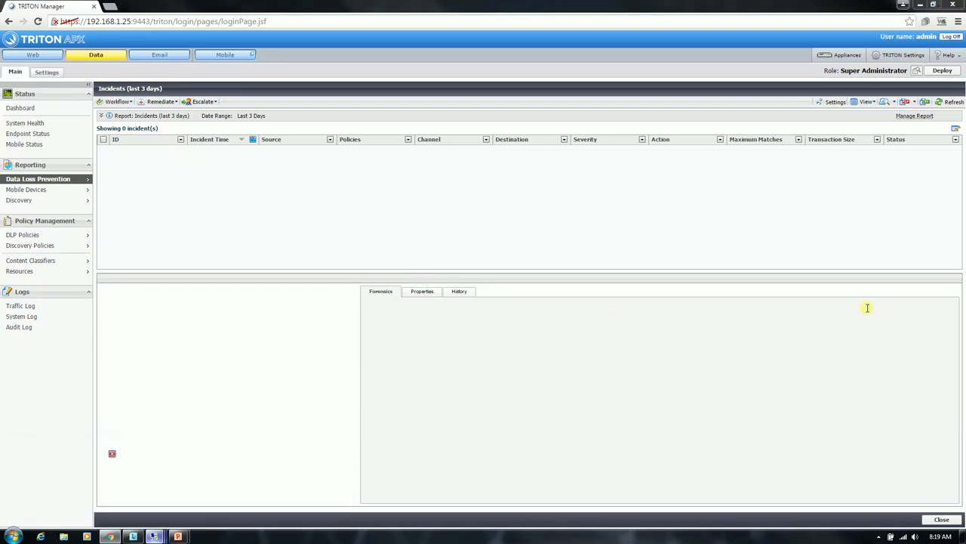
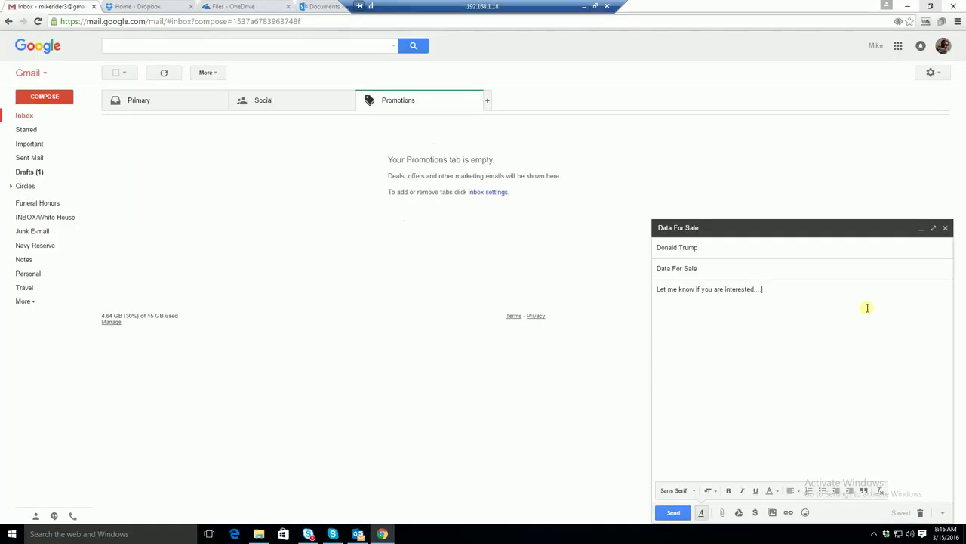
key(super+Left)
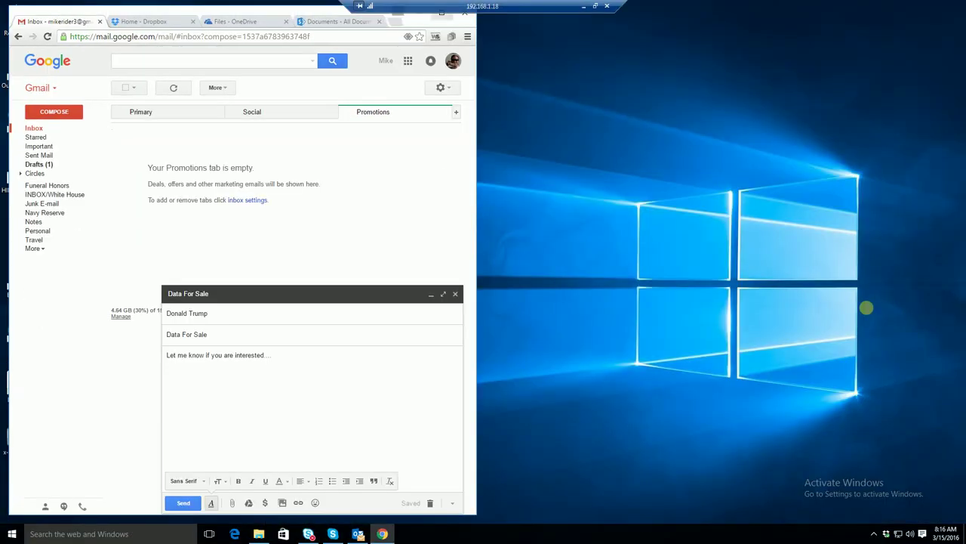
key(super+d)
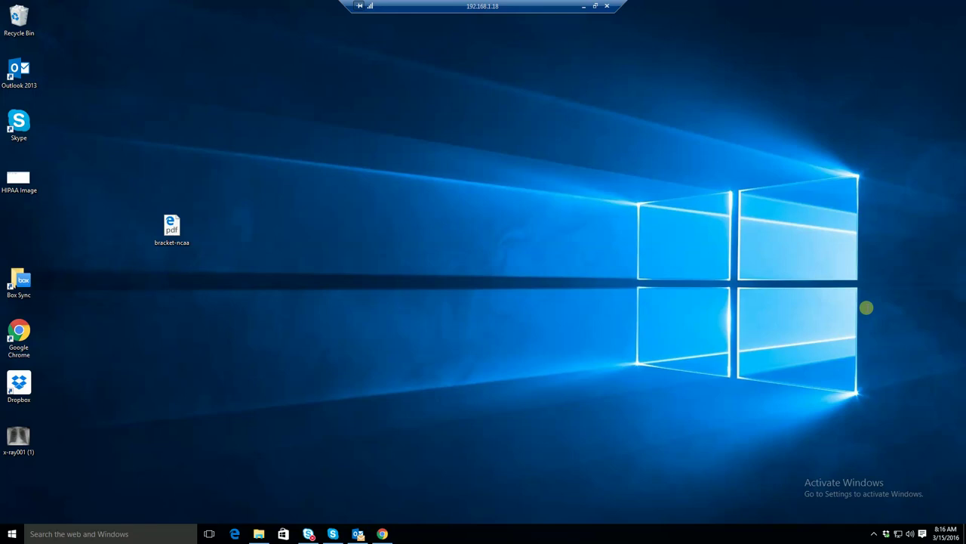
key(x)
key(Return)
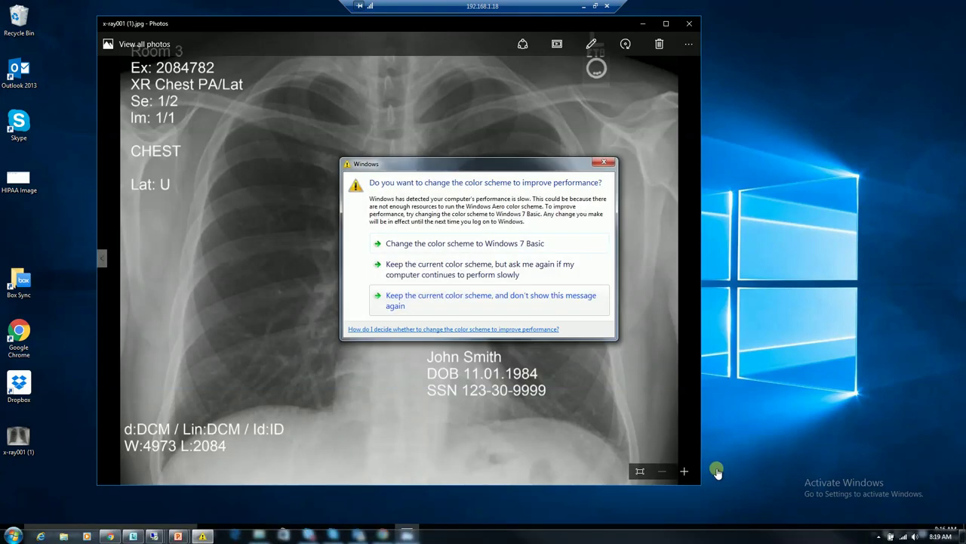
click(640, 272)
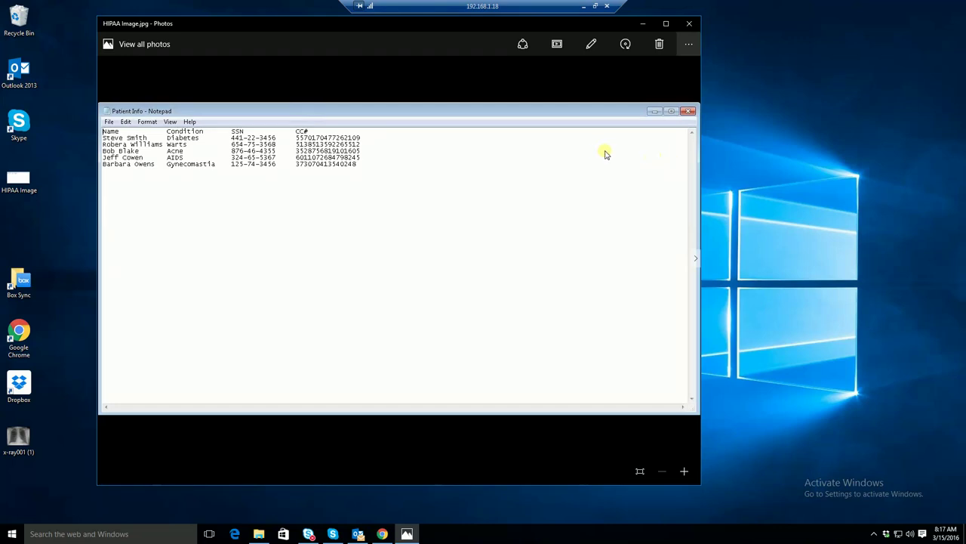
key(alt+F4)
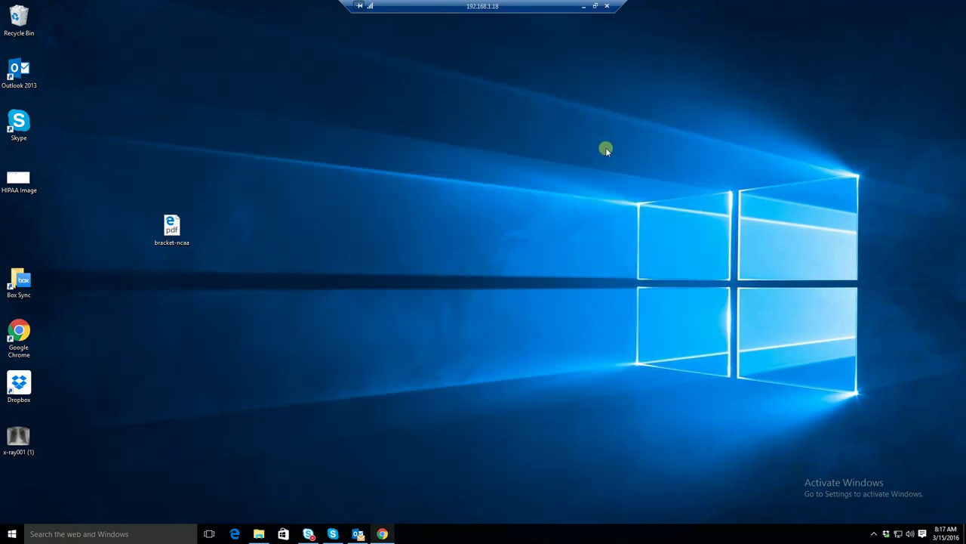
Step: Return to the Gmail draft "Data For Sale" and attach the desktop image x-ray001 (1)
key(alt+Tab)
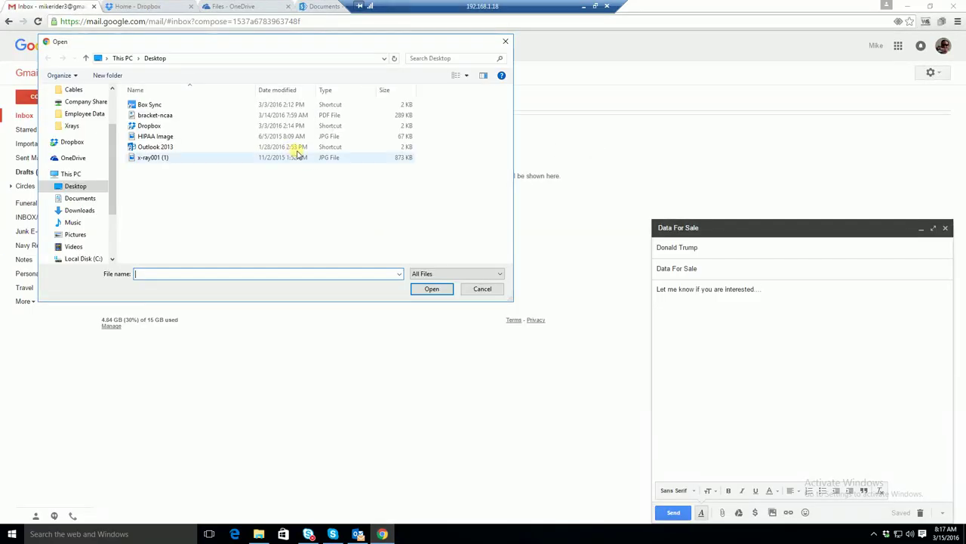
click(301, 156)
key(Return)
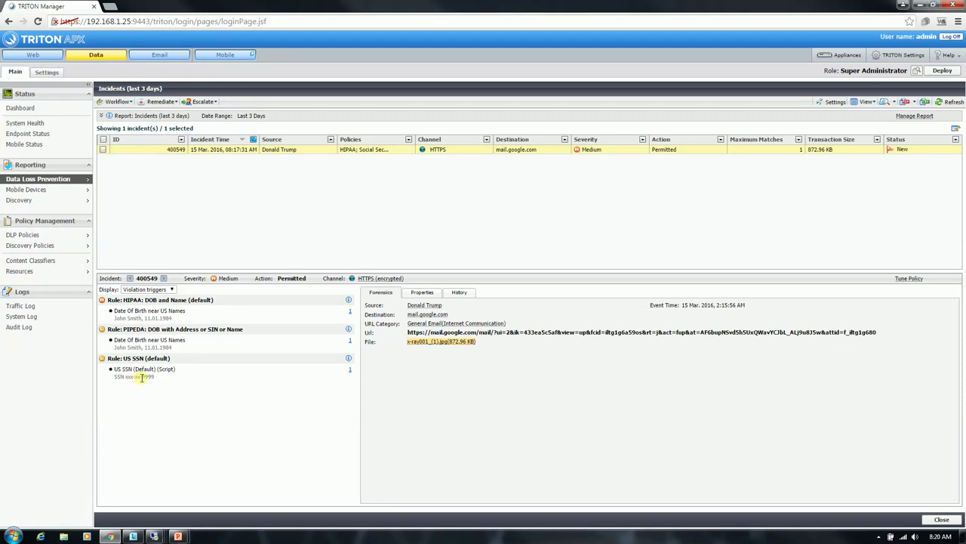
Step: In the remote session's Gmail draft, replace the x-ray attachment with the desktop file HIPAA Image
click(82, 493)
click(884, 468)
click(166, 137)
click(430, 289)
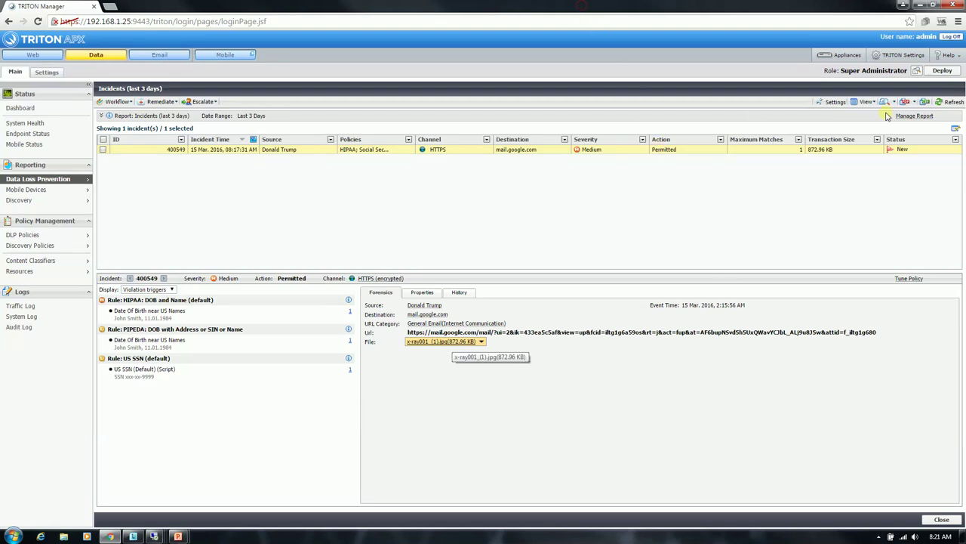
Step: In TRITON Manager, review the x-ray file captured in the Gmail incident, close it, and refresh the incident list
click(947, 102)
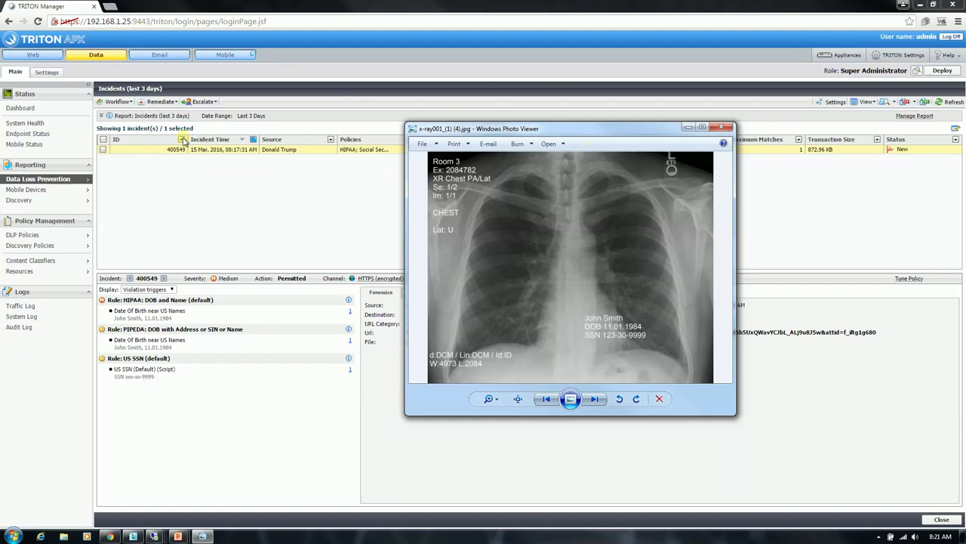
key(alt+F4)
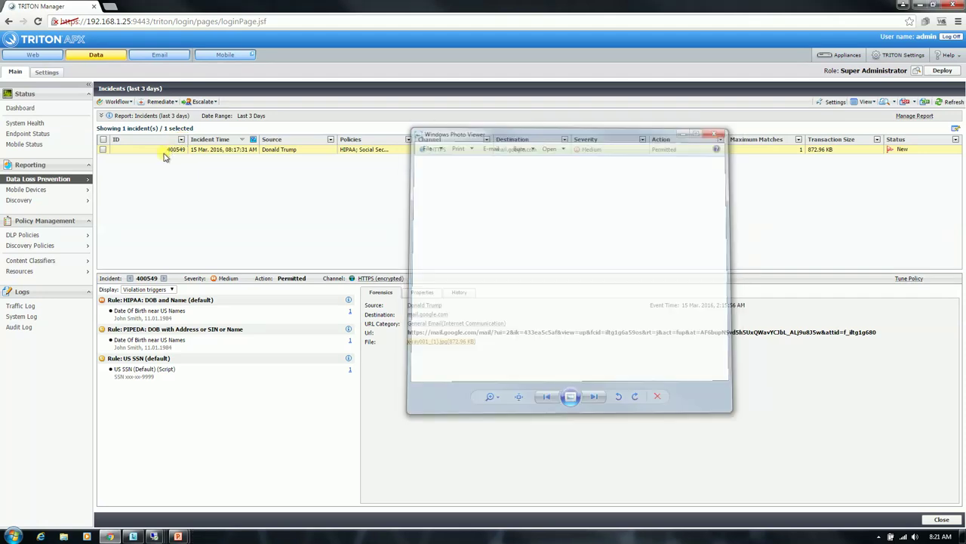
click(164, 155)
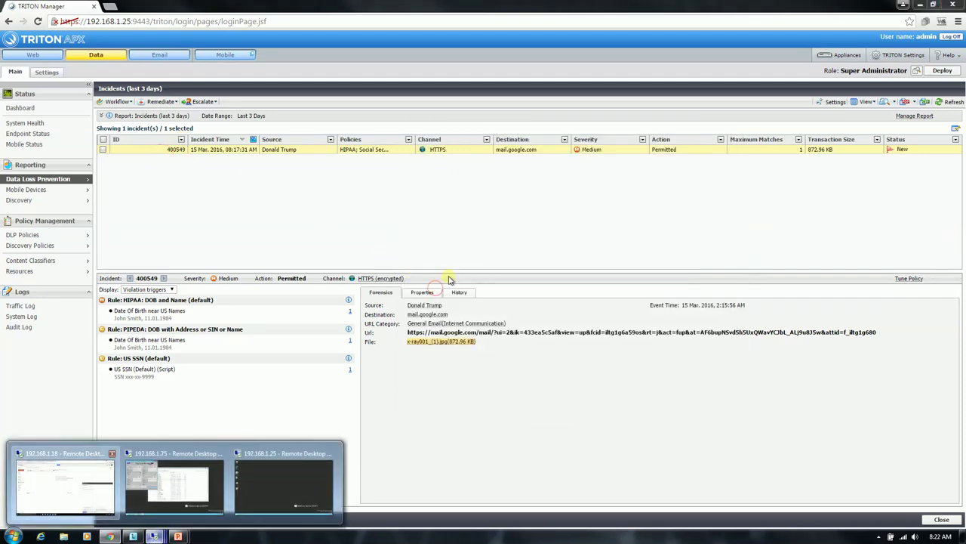
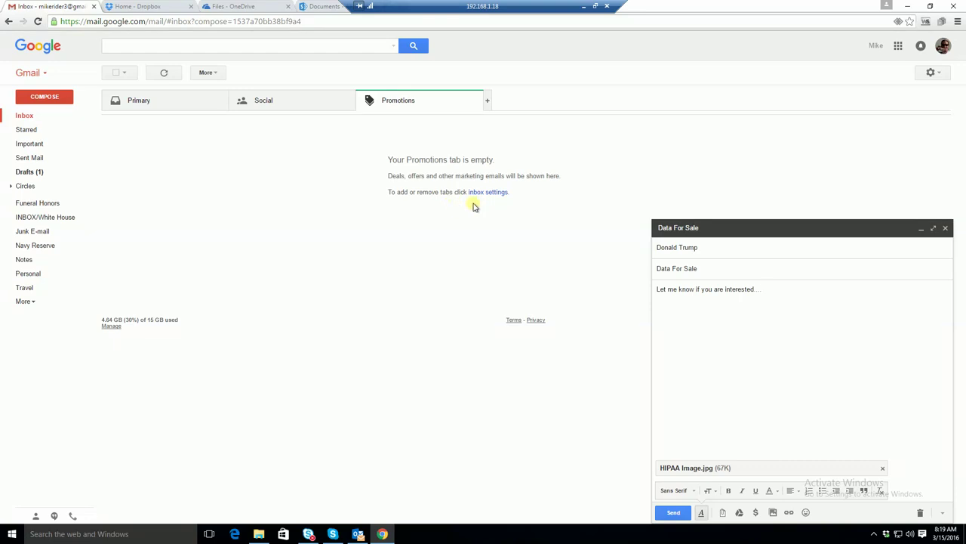
click(584, 8)
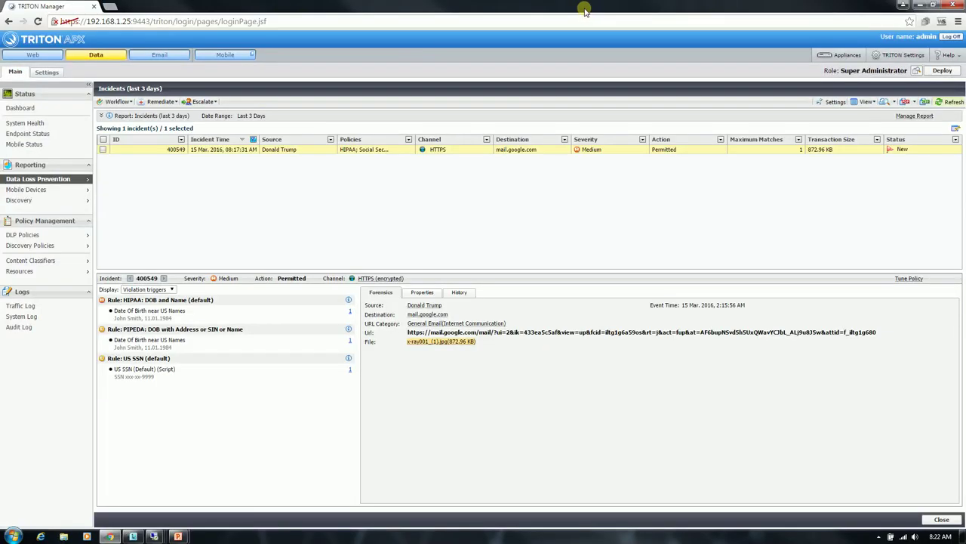
key(F5)
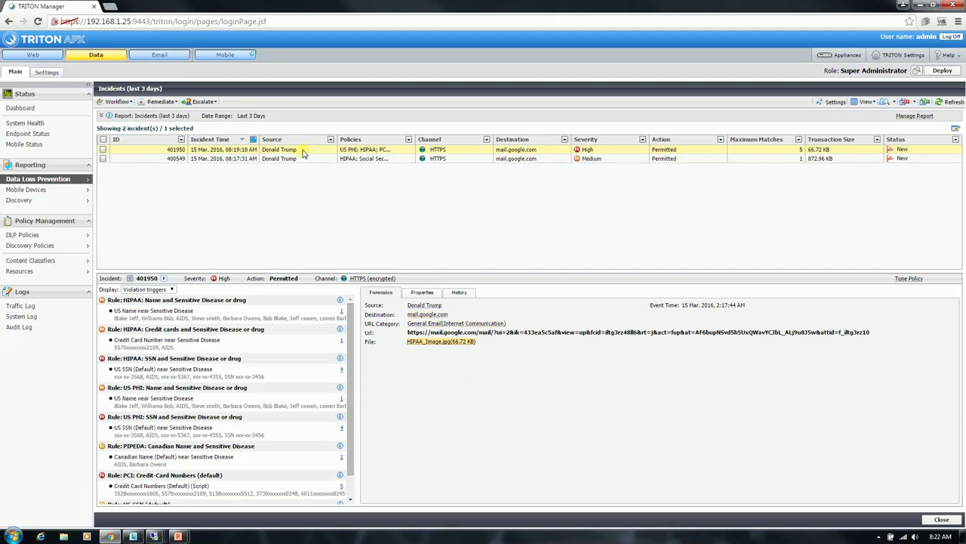
Step: Switch to Dropbox in the remote session and upload HIPAA Image and x-ray001 (1) from the desktop
key(super+6)
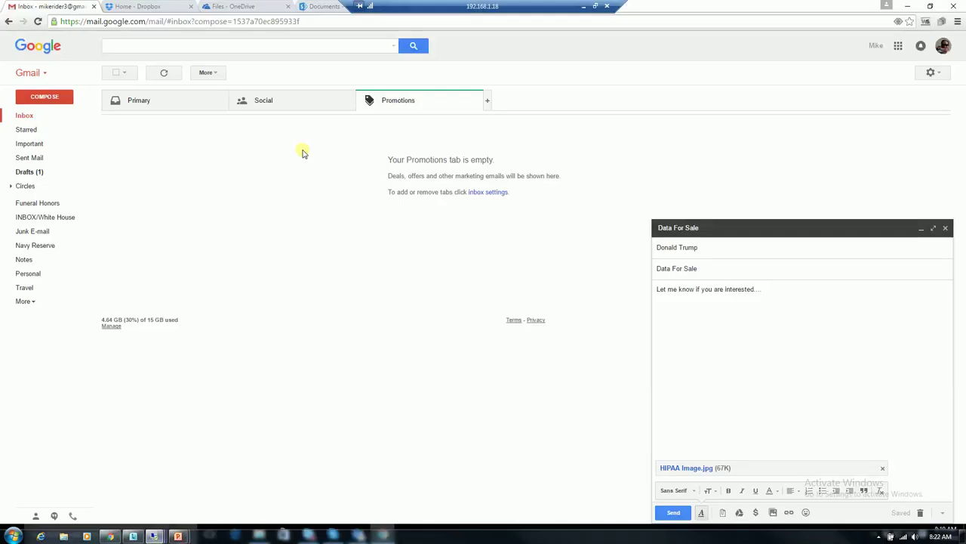
key(ctrl+Tab)
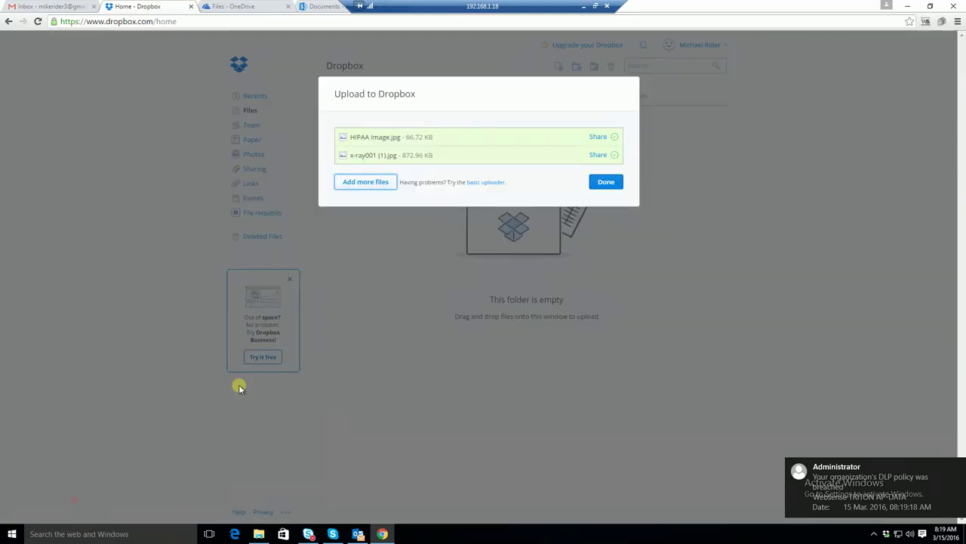
click(366, 181)
click(185, 139)
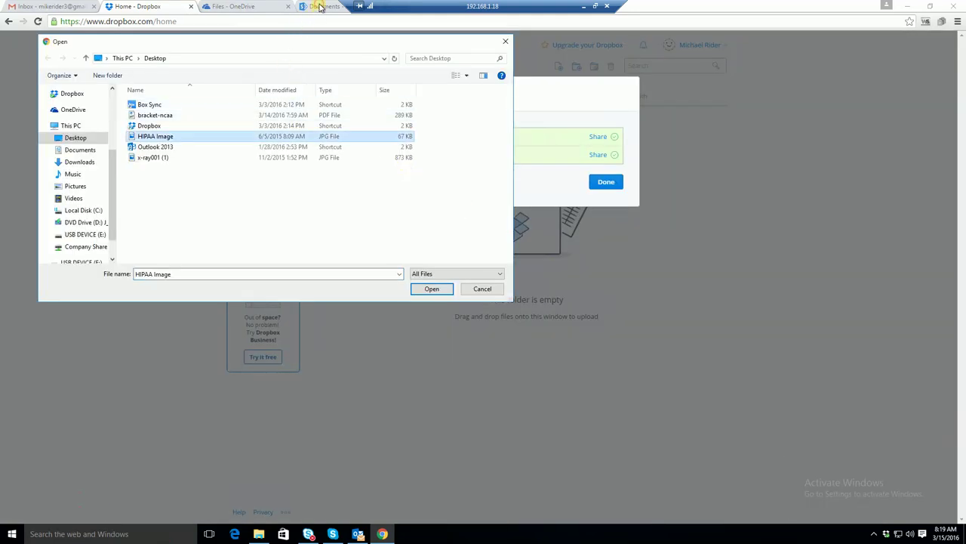
ctrl+click(165, 157)
click(432, 289)
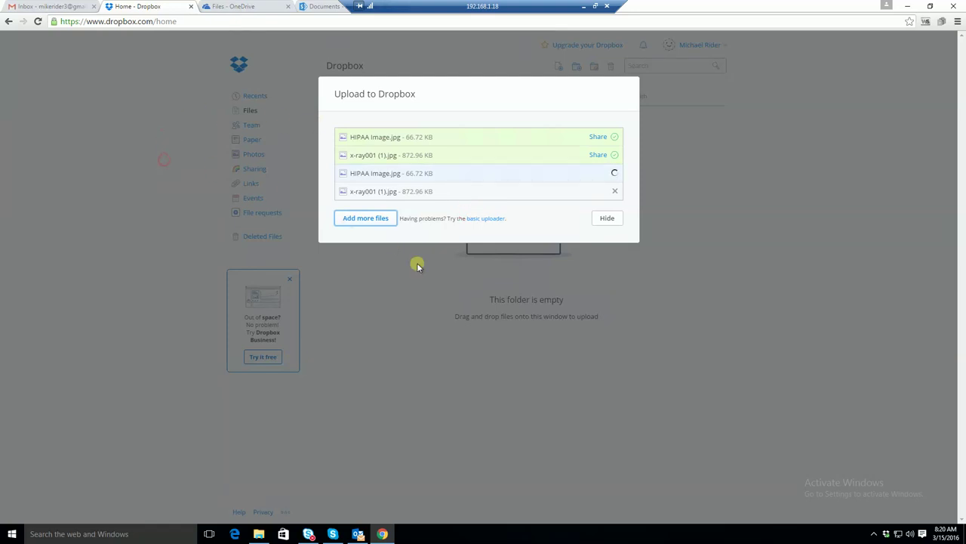
click(429, 287)
click(580, 354)
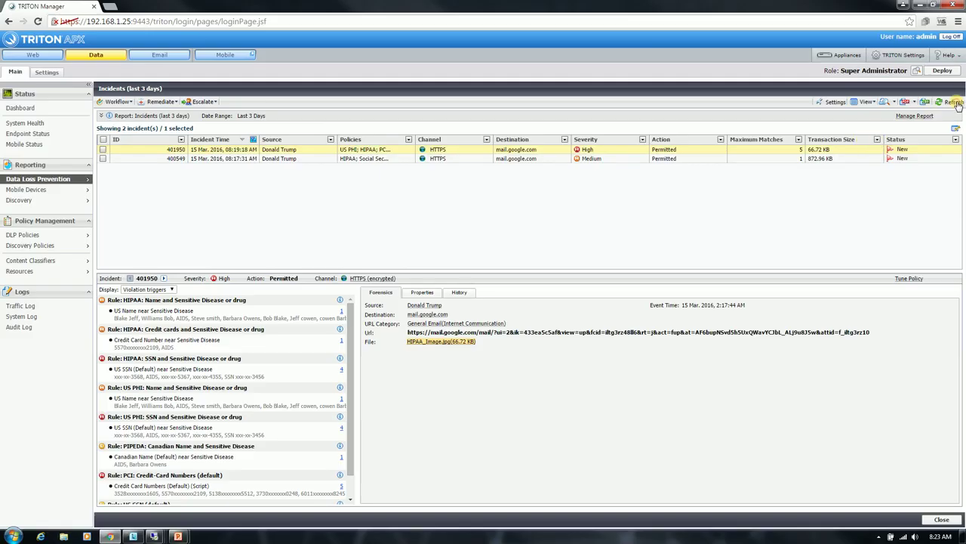
Step: Refresh the incident list in TRITON Manager and examine the violation triggers of both Dropbox incidents
click(954, 103)
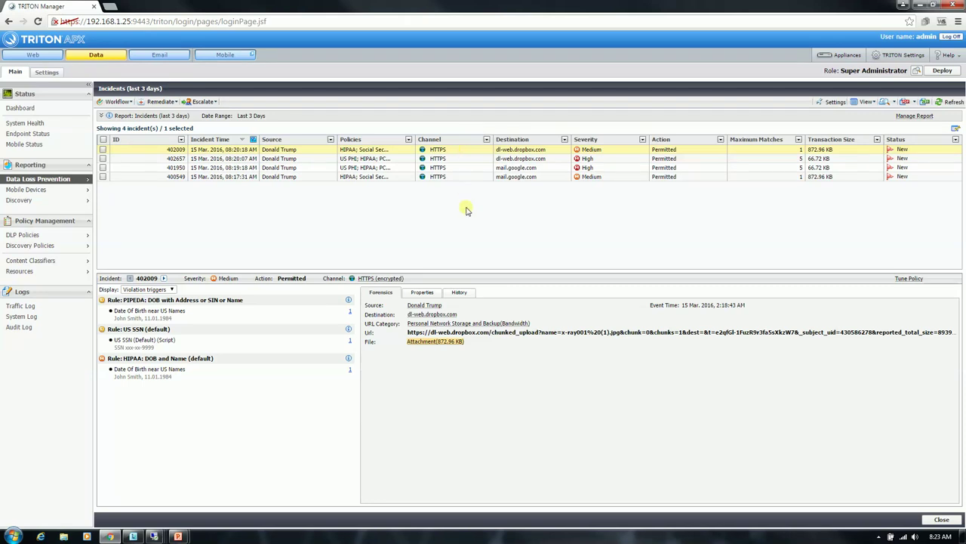
click(526, 158)
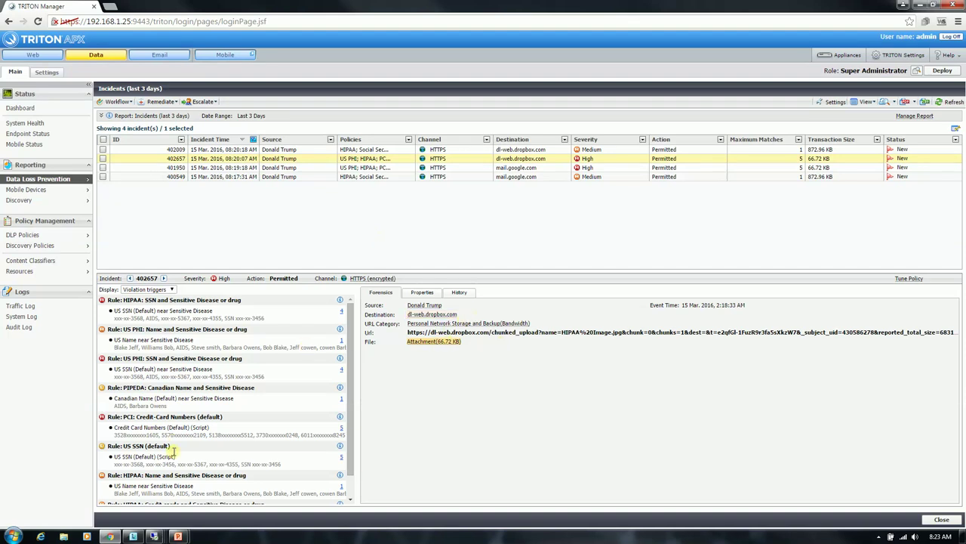
click(254, 149)
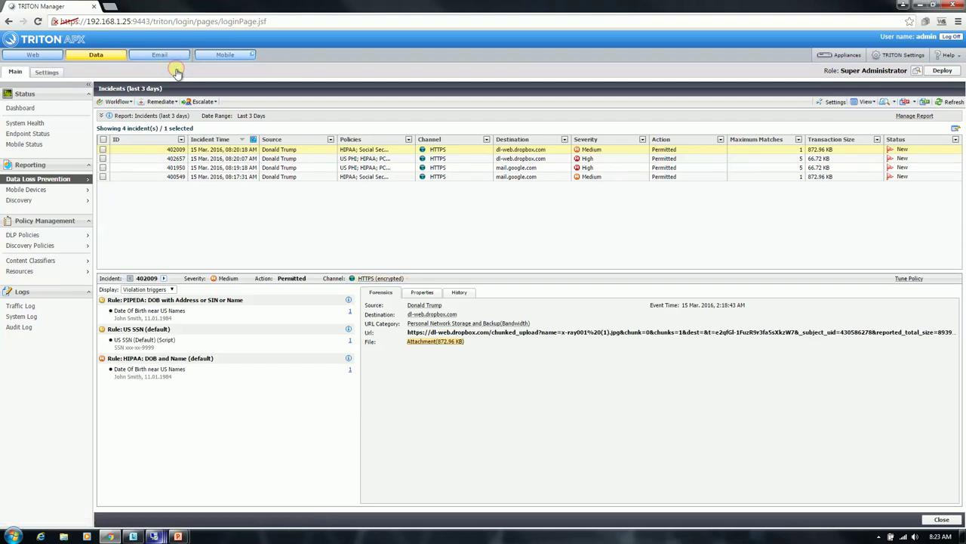
Step: Upload HIPAA Image and x-ray001 (1) to the SharePoint Documents library in the remote session, and check the TRITON incident list
key(super+6)
click(64, 483)
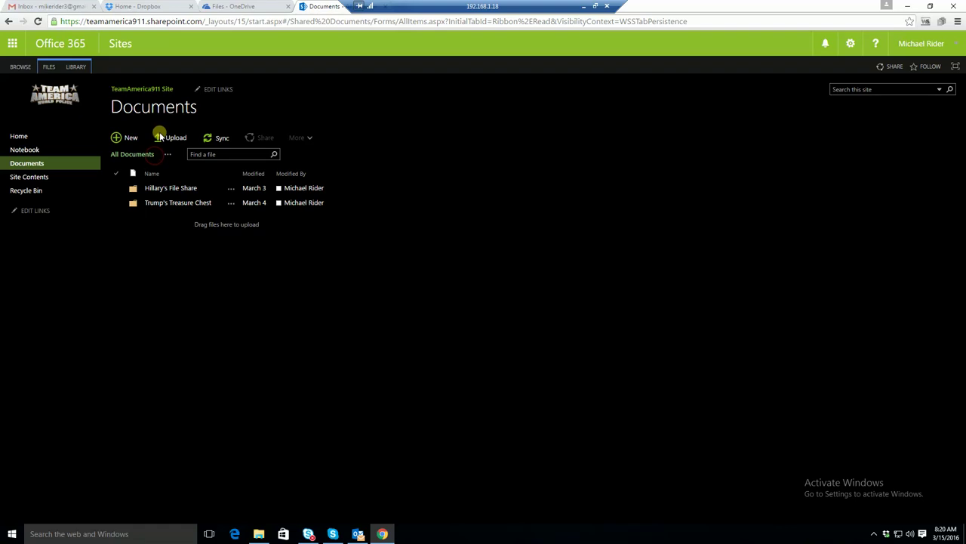
click(159, 132)
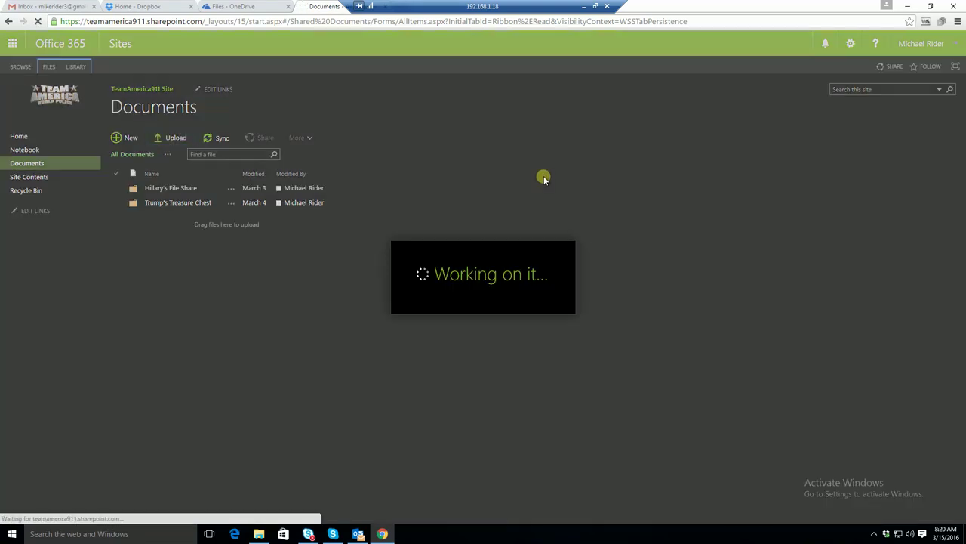
key(space)
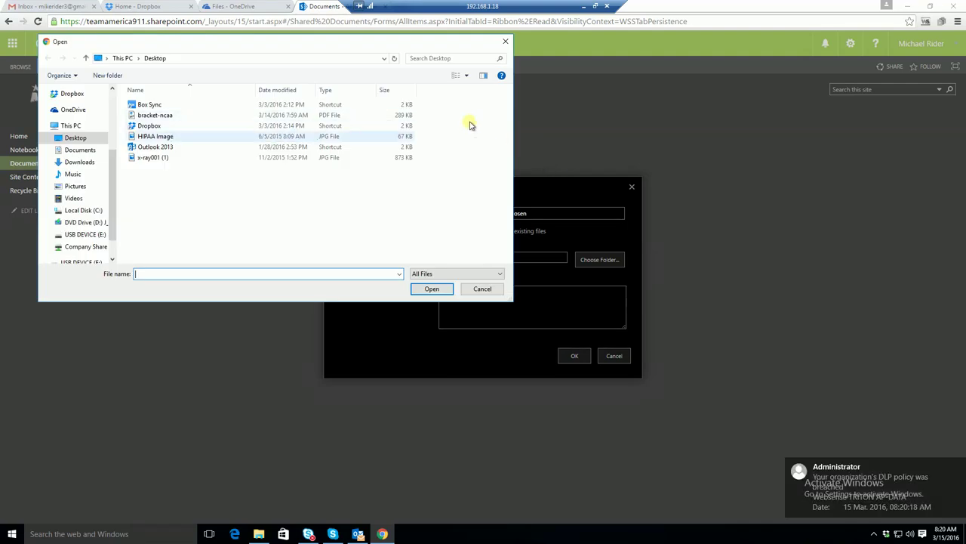
click(154, 136)
ctrl+click(153, 157)
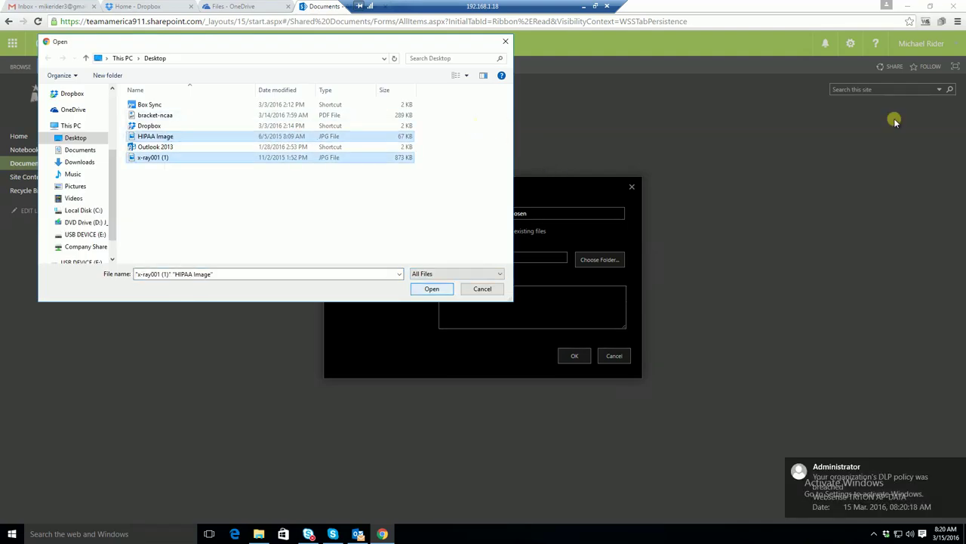
key(Return)
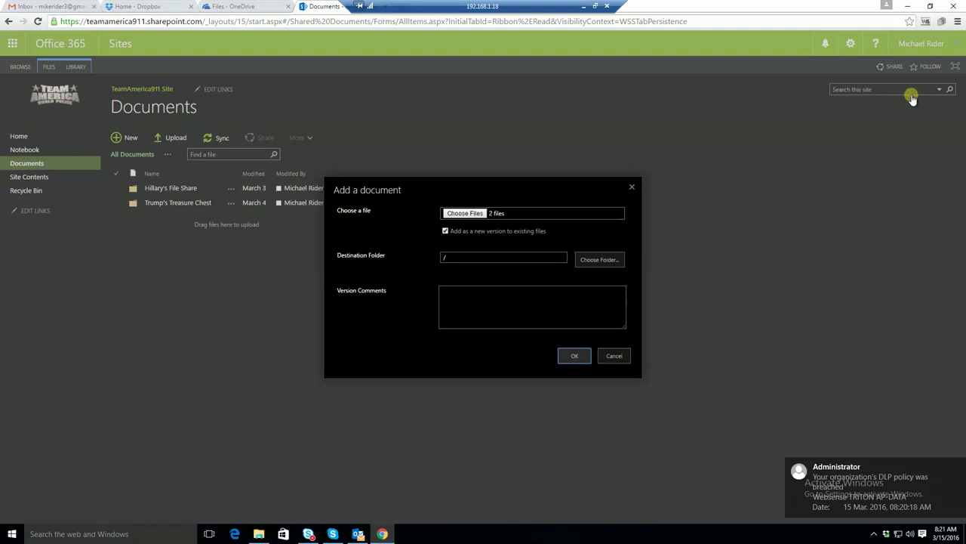
key(Return)
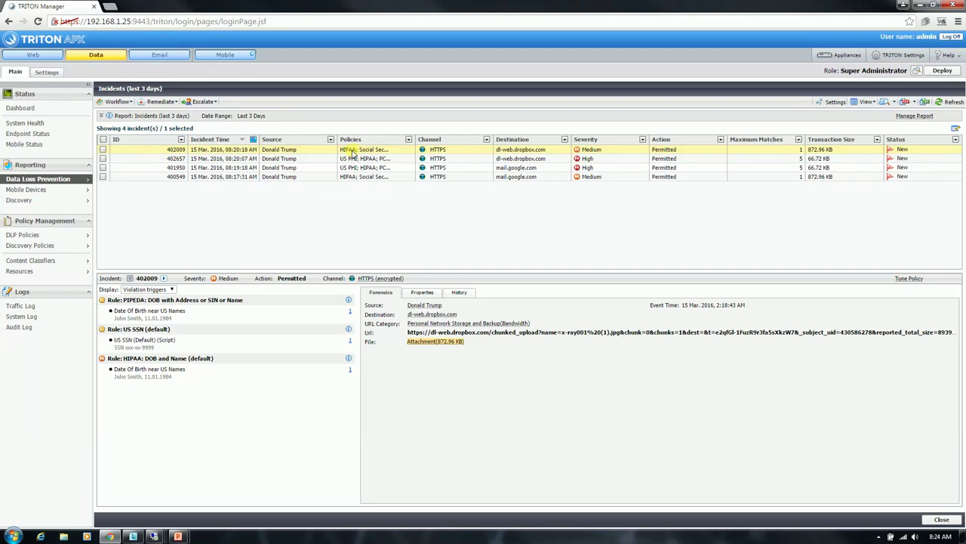
click(367, 154)
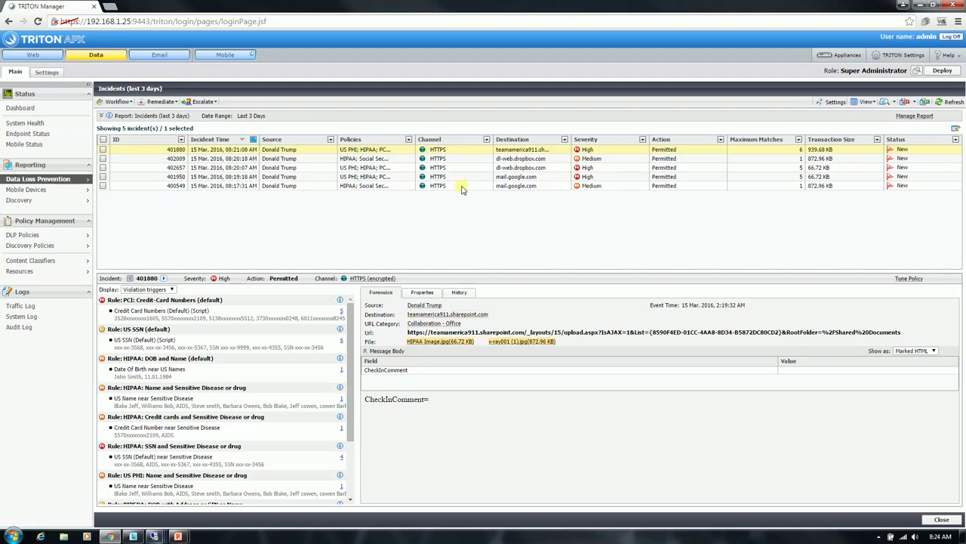
Step: Switch to OneDrive in the remote session and upload HIPAA Image and x-ray001 (1) from the desktop
key(super+6)
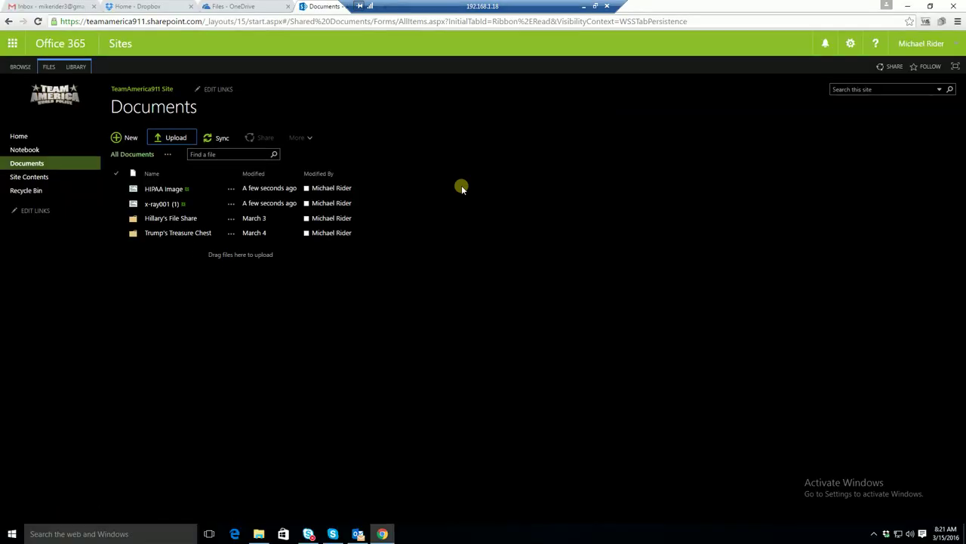
key(ctrl+shift+Tab)
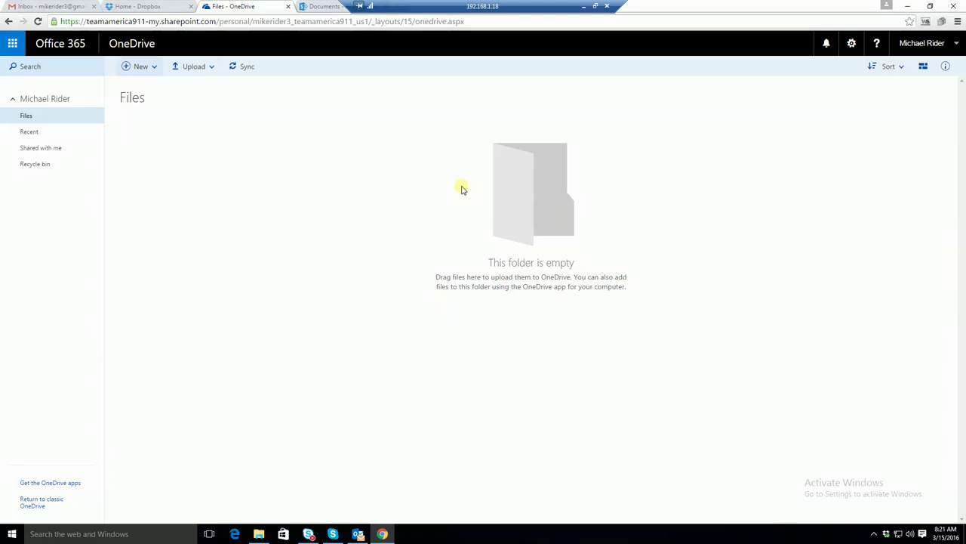
key(u)
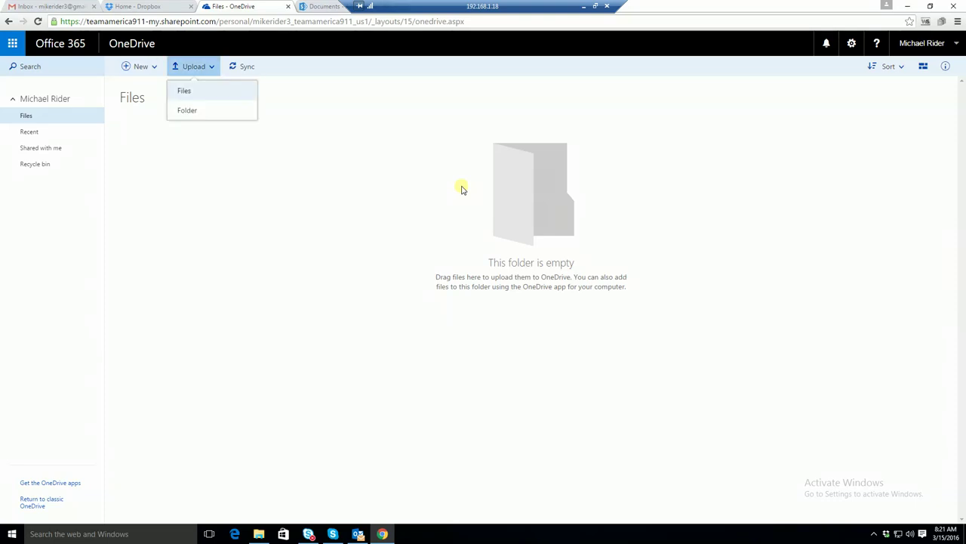
click(183, 90)
click(153, 157)
key(ctrl+Up)
key(ctrl+Up)
key(ctrl+space)
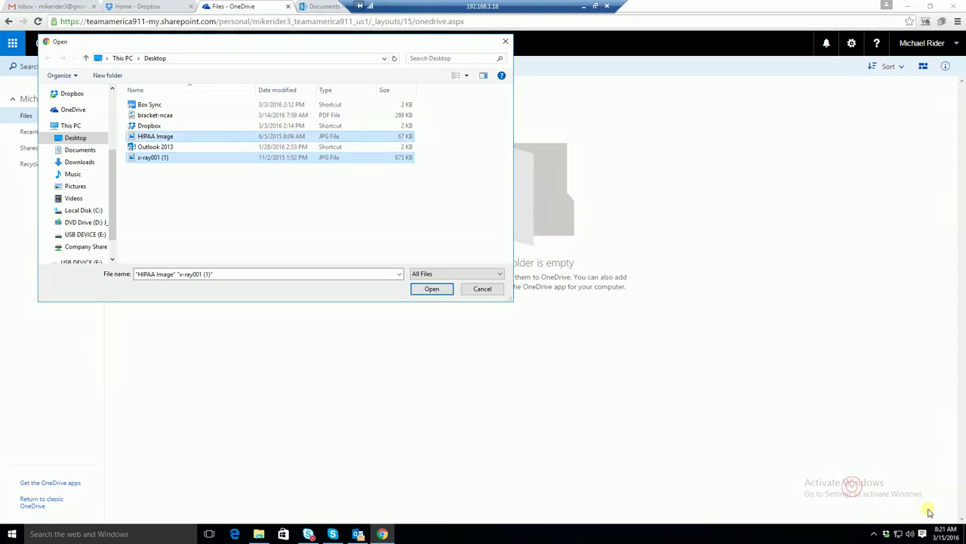
key(Return)
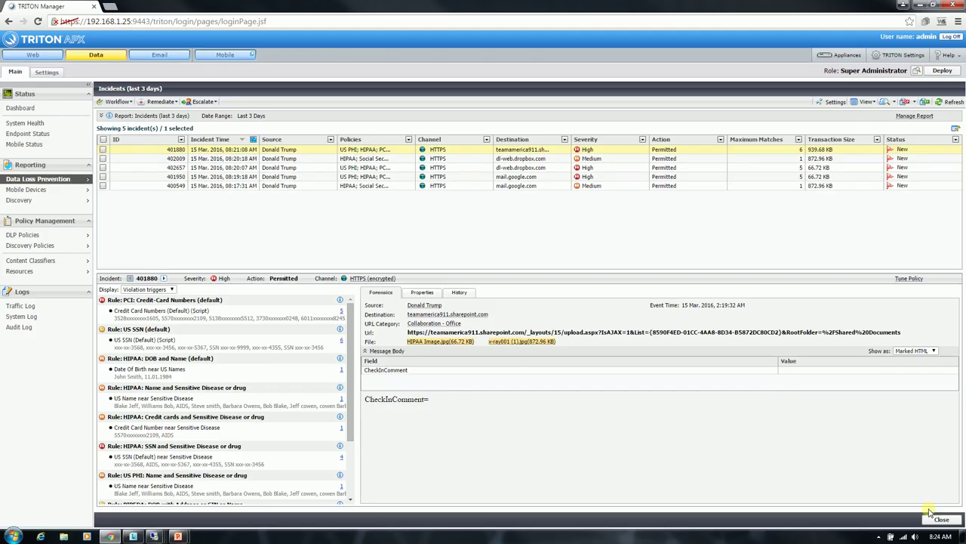
Step: Return to the TRITON Manager incident list and examine the two incidents from the OneDrive upload
click(933, 516)
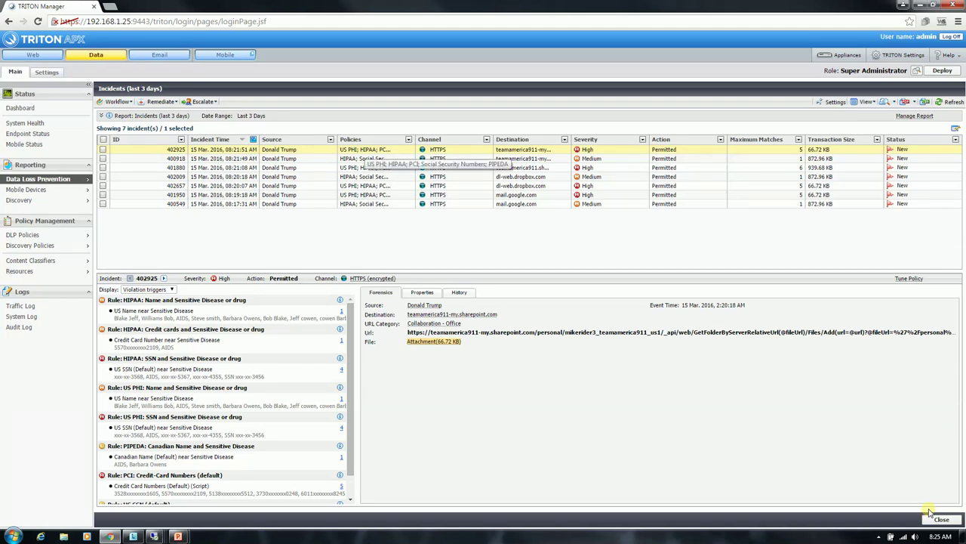
key(Down)
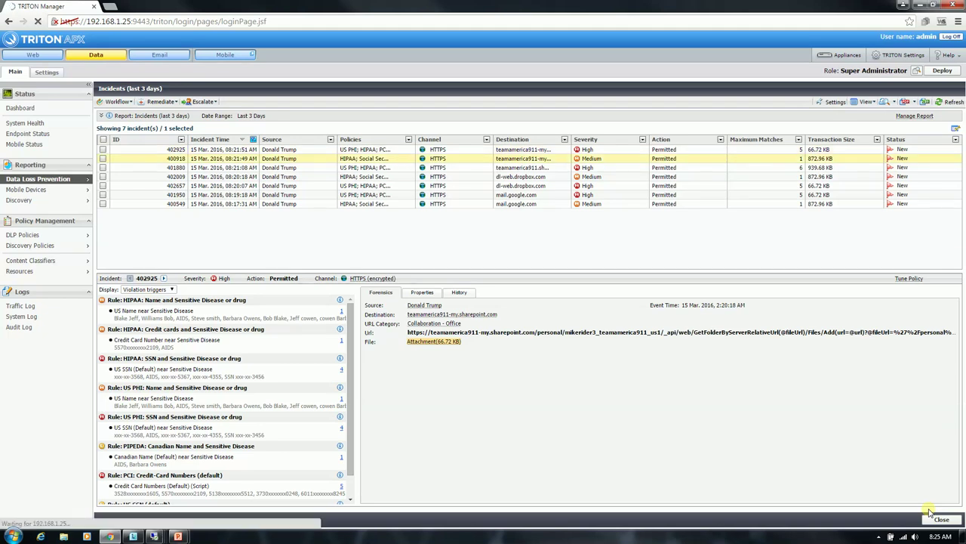